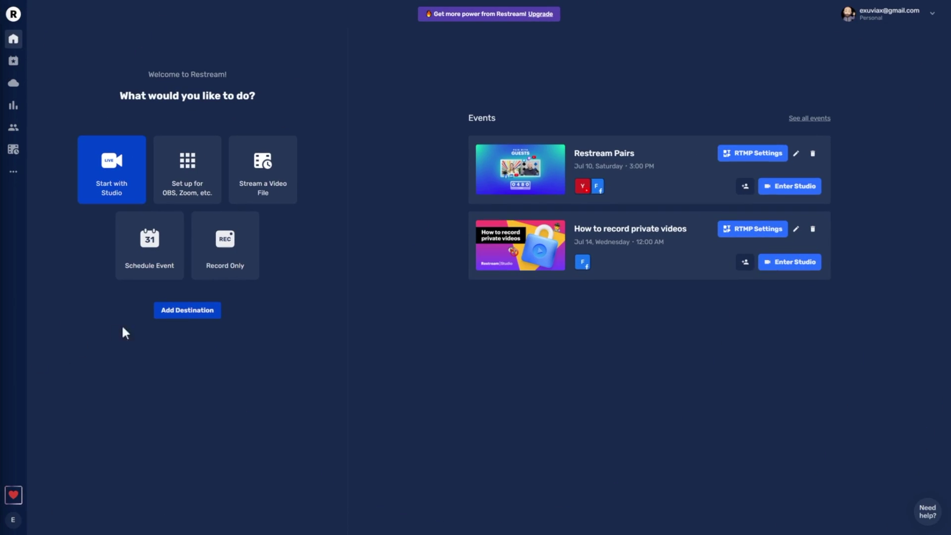
- Add and authorize a Twitch destination titled 'Live with Restream' in The Witcher 3: Wild Hunt category
{"action": "left_click", "coordinate": [162, 315]}
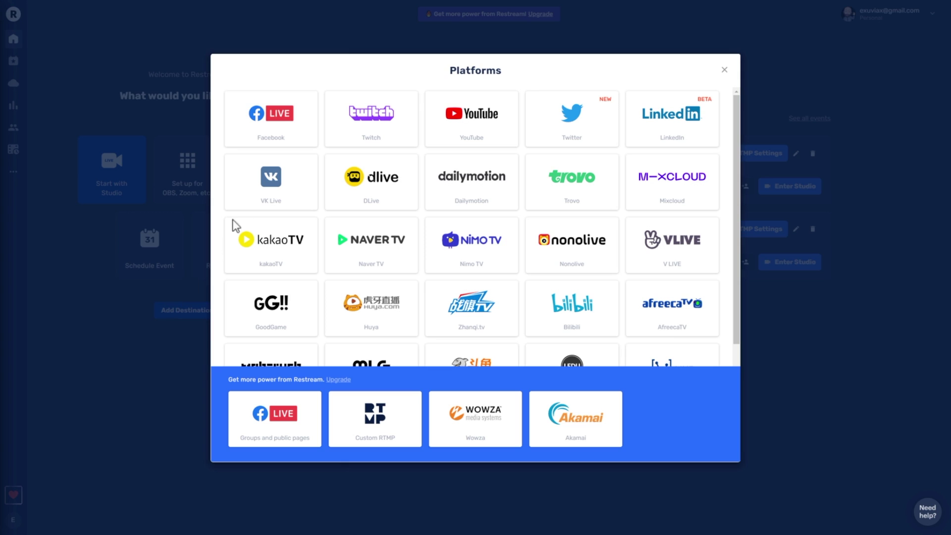
{"action": "left_click", "coordinate": [370, 117]}
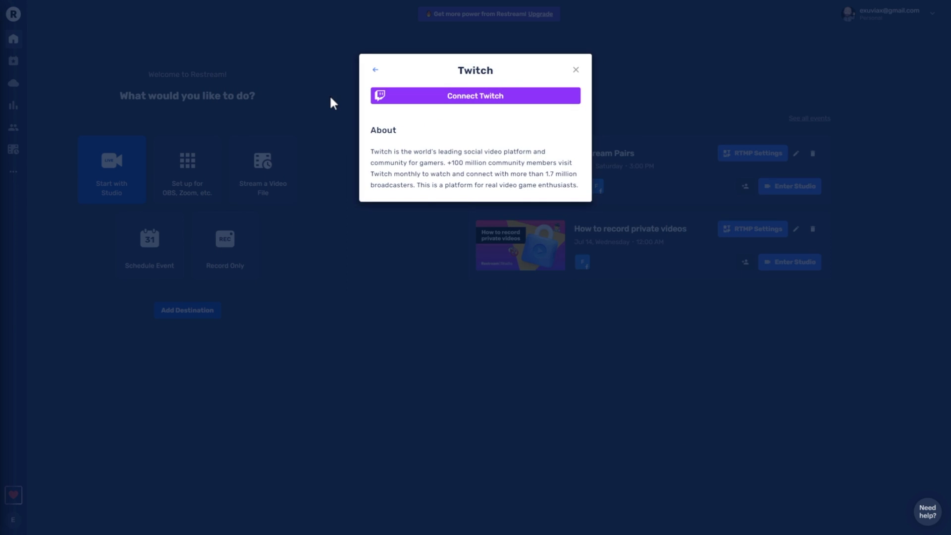
{"action": "left_click", "coordinate": [513, 97]}
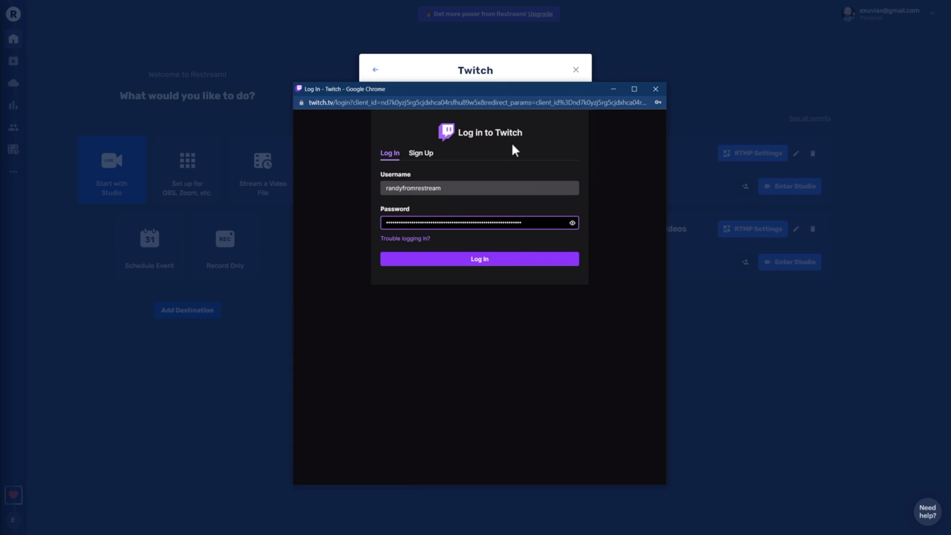
{"action": "left_click", "coordinate": [515, 258]}
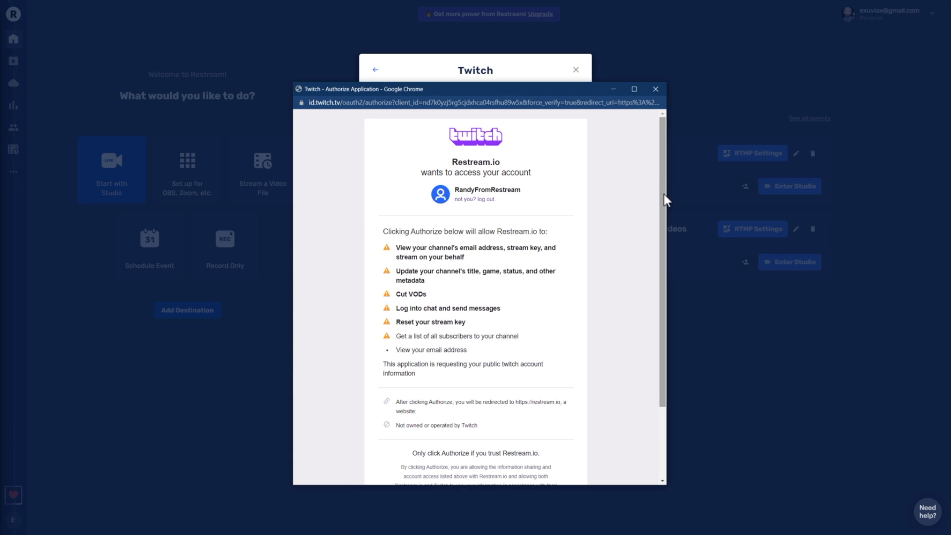
{"action": "left_click_drag", "start_coordinate": [664, 193], "coordinate": [660, 271]}
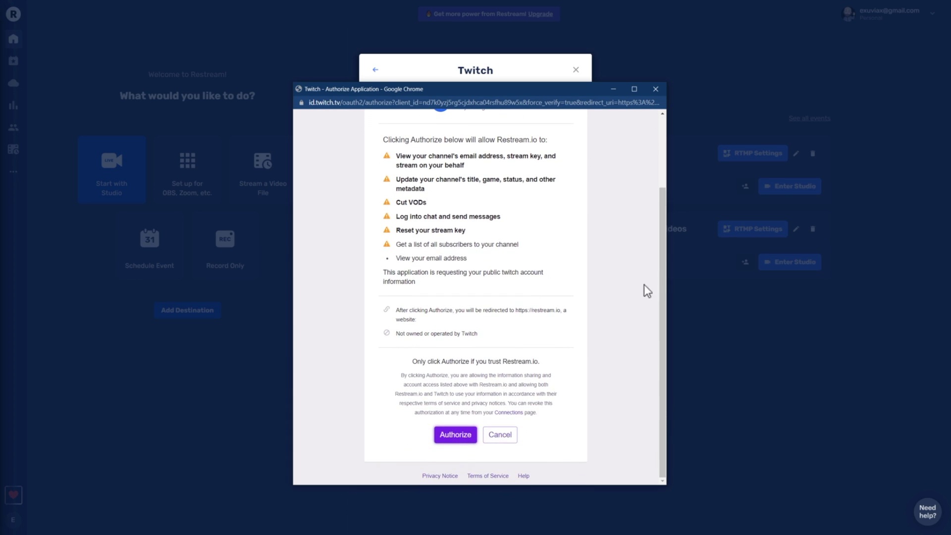
{"action": "left_click", "coordinate": [455, 435]}
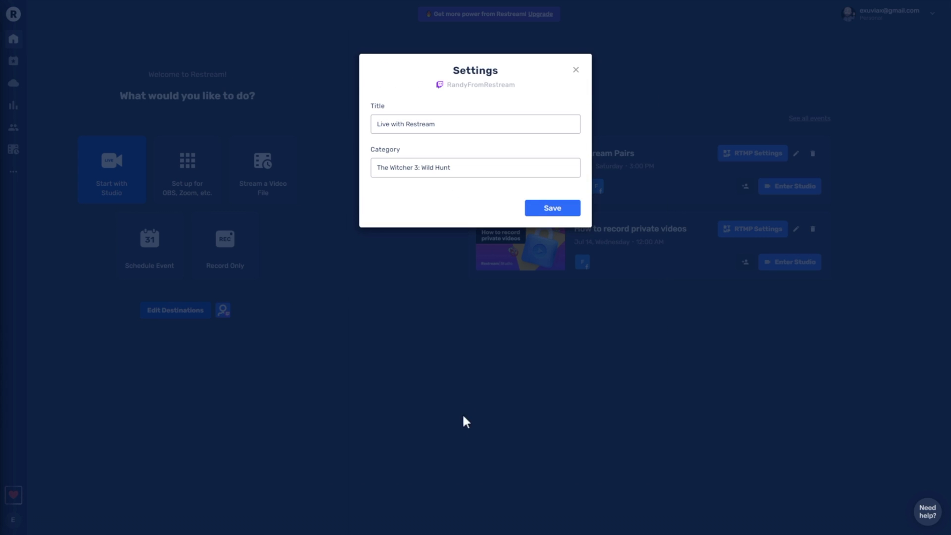
{"action": "left_click", "coordinate": [565, 209]}
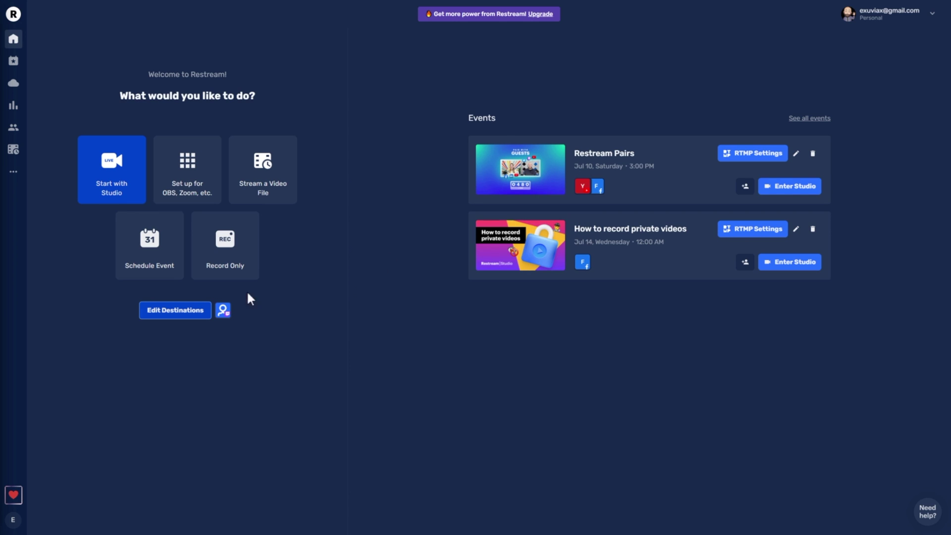
- Link a YouTube channel through Google sign-in and save it with title 'Live with Restream'
{"action": "left_click", "coordinate": [158, 310]}
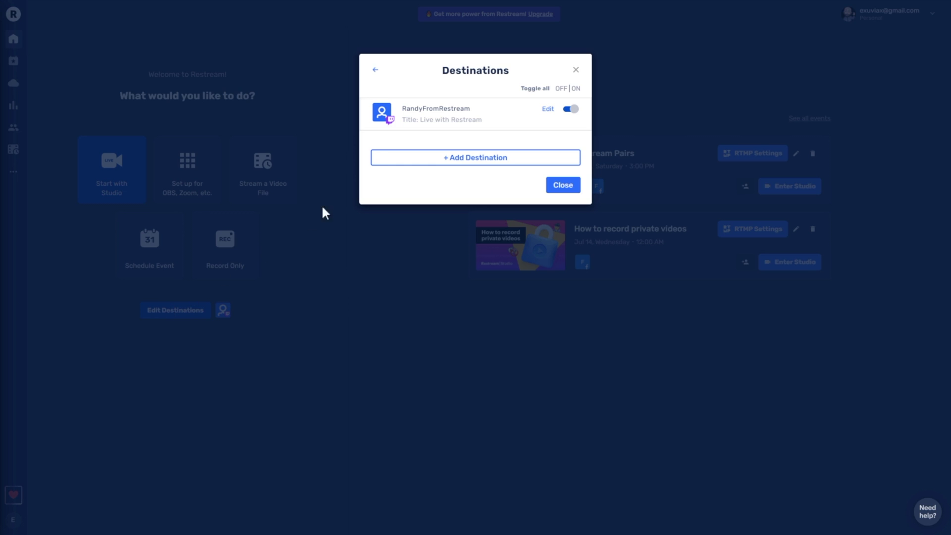
{"action": "left_click", "coordinate": [401, 158]}
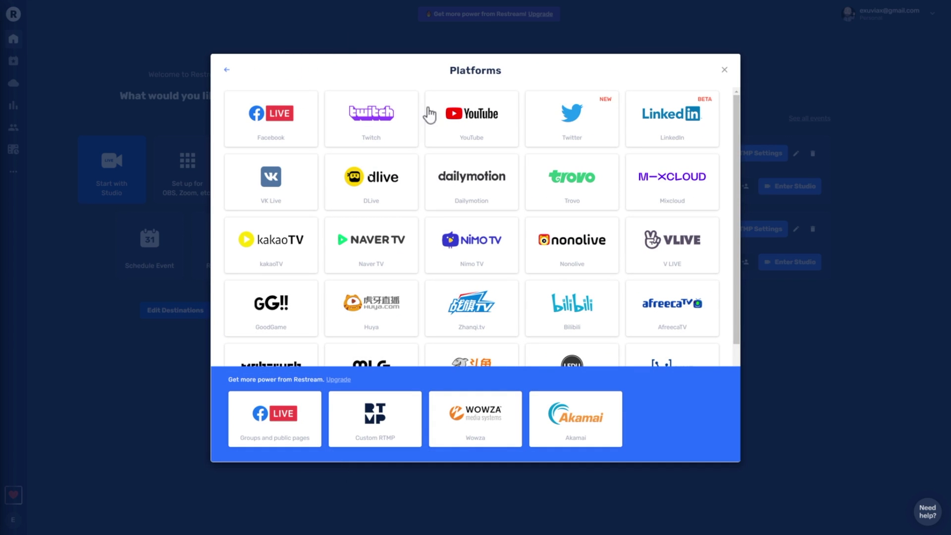
{"action": "left_click", "coordinate": [446, 113]}
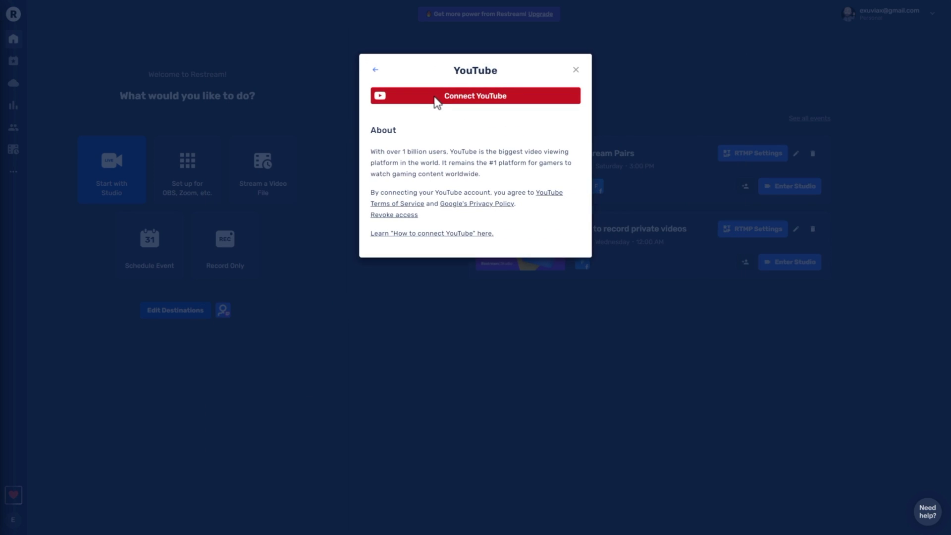
{"action": "left_click", "coordinate": [494, 97]}
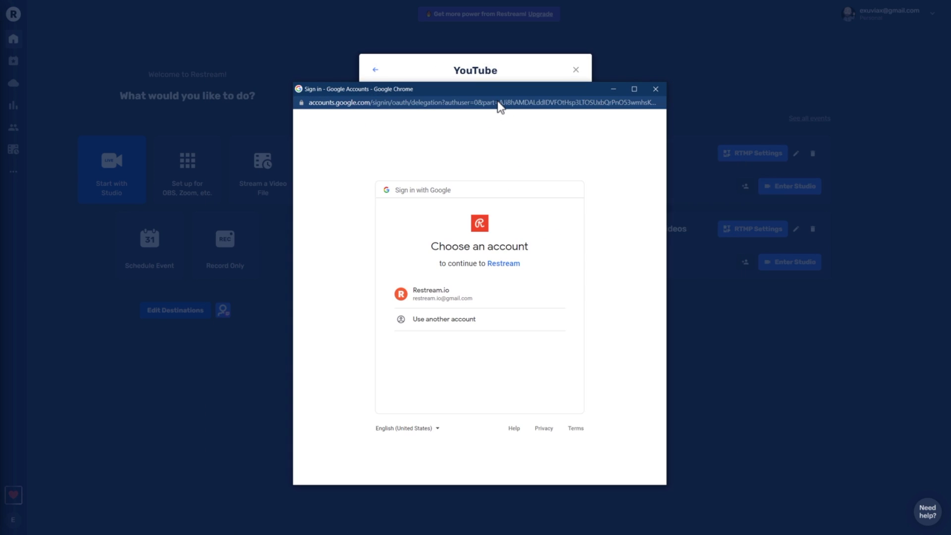
{"action": "left_click", "coordinate": [570, 299]}
{"action": "left_click_drag", "start_coordinate": [660, 301], "coordinate": [660, 370]}
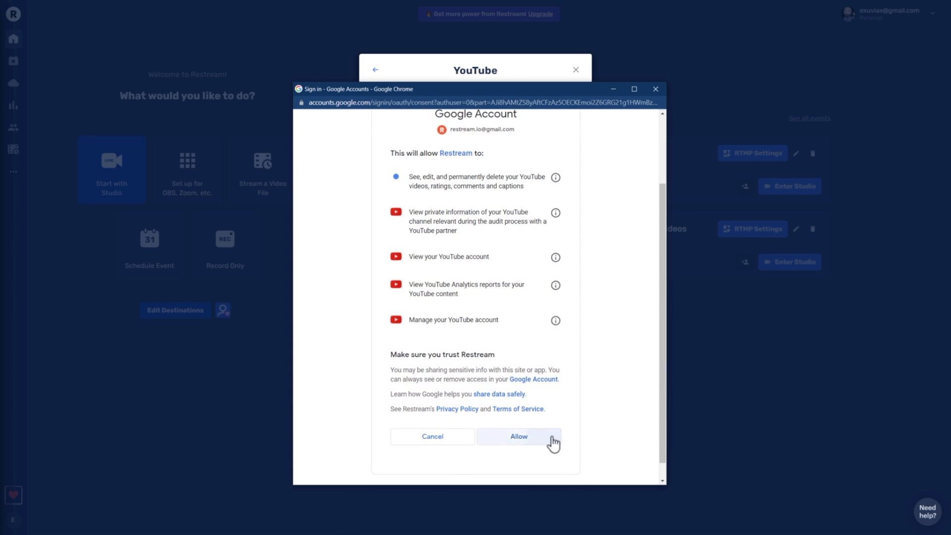
{"action": "left_click", "coordinate": [553, 442]}
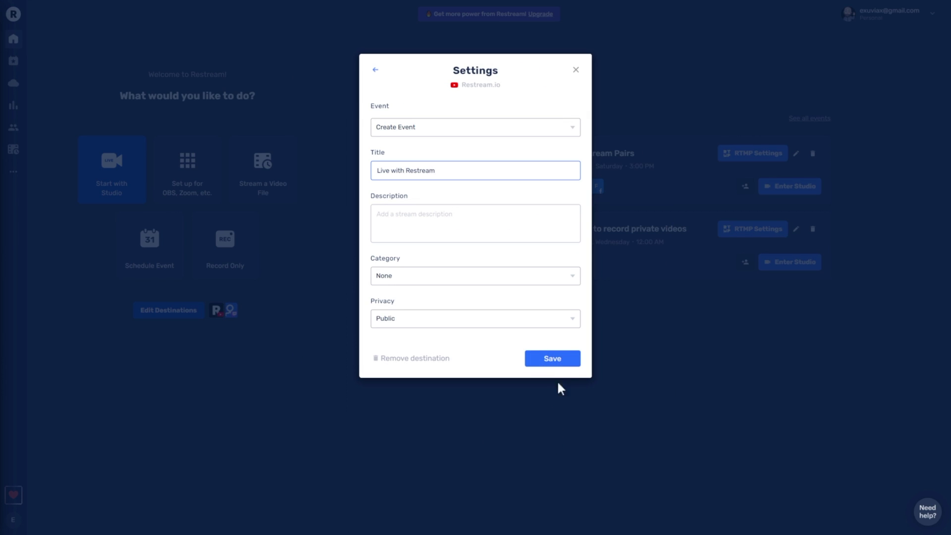
{"action": "left_click", "coordinate": [561, 357]}
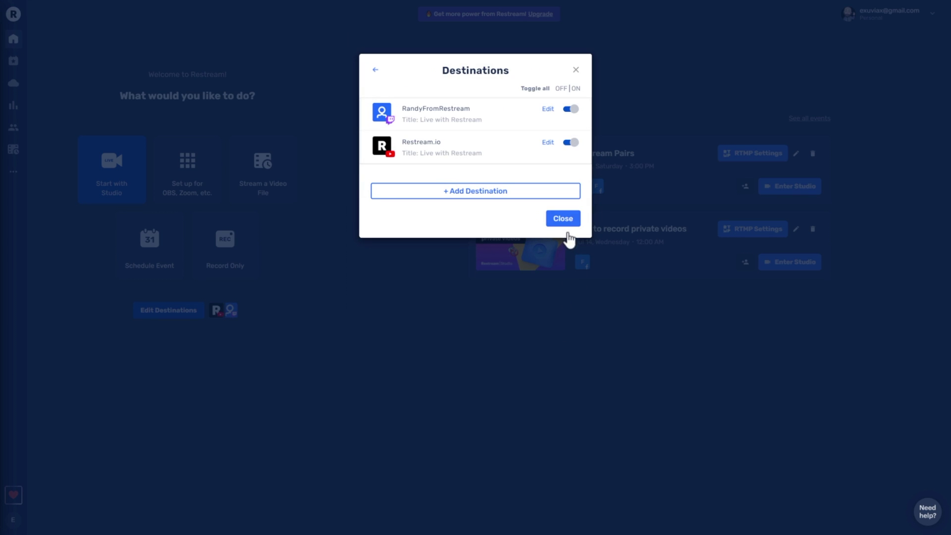
- Close the Destinations list now that Twitch and YouTube are attached
{"action": "left_click", "coordinate": [562, 219]}
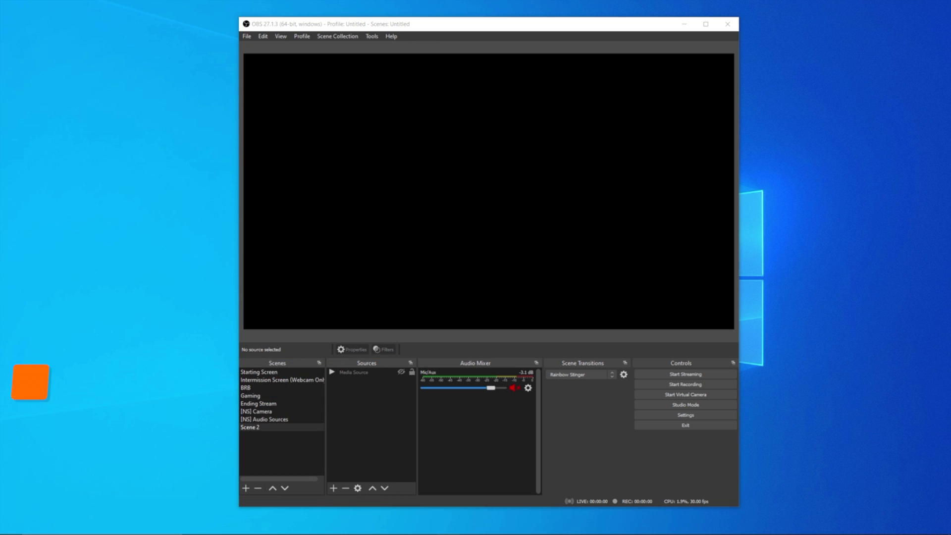
- Set the OBS stream service to Restream.io and authorize the linked Restream account
{"action": "left_click", "coordinate": [672, 414]}
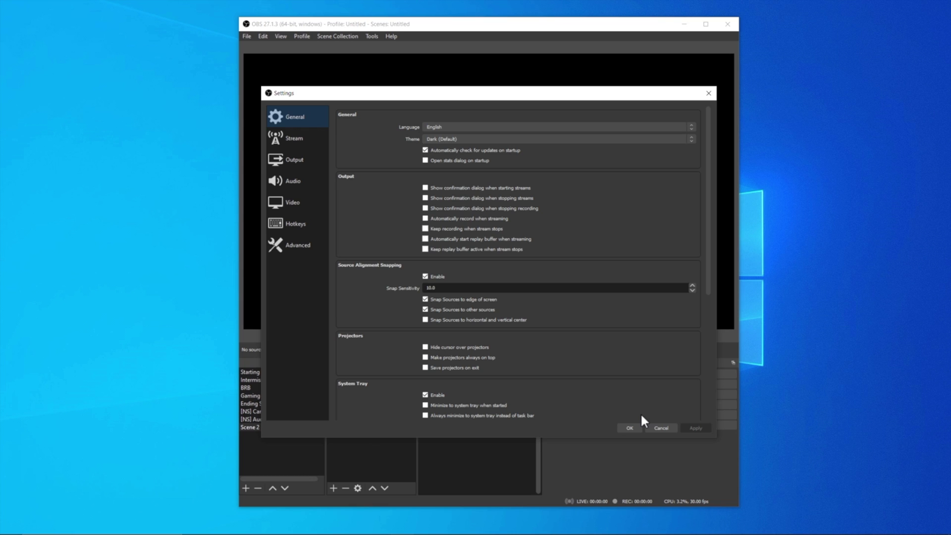
{"action": "left_click", "coordinate": [311, 138]}
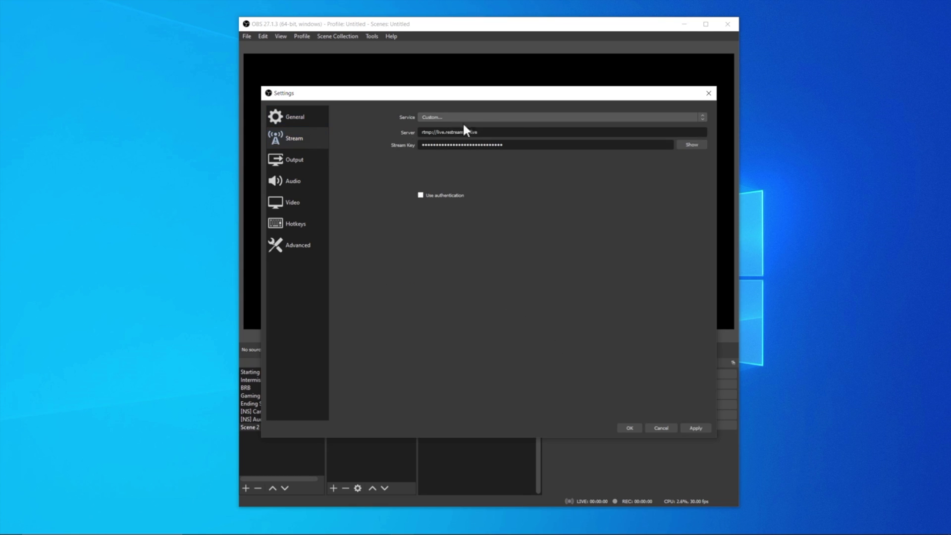
{"action": "left_click", "coordinate": [556, 118]}
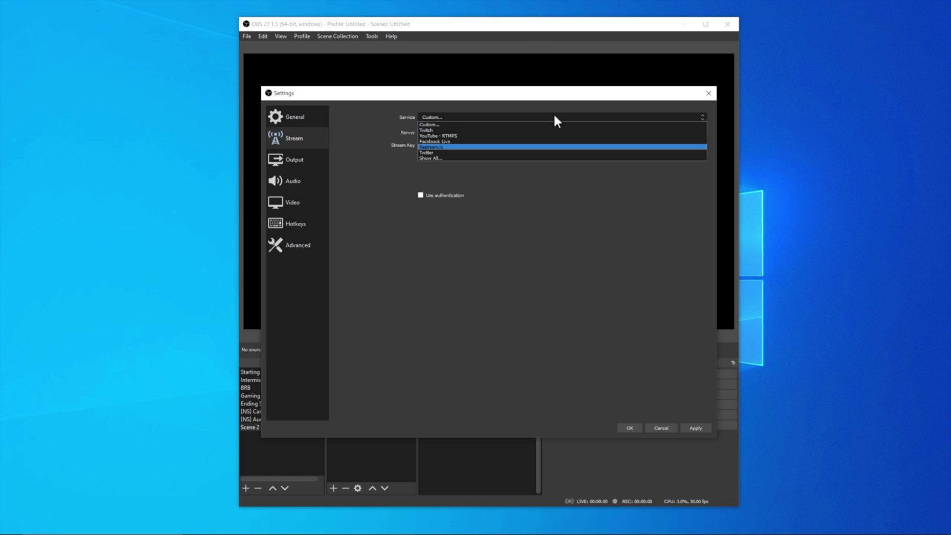
{"action": "left_click", "coordinate": [509, 148]}
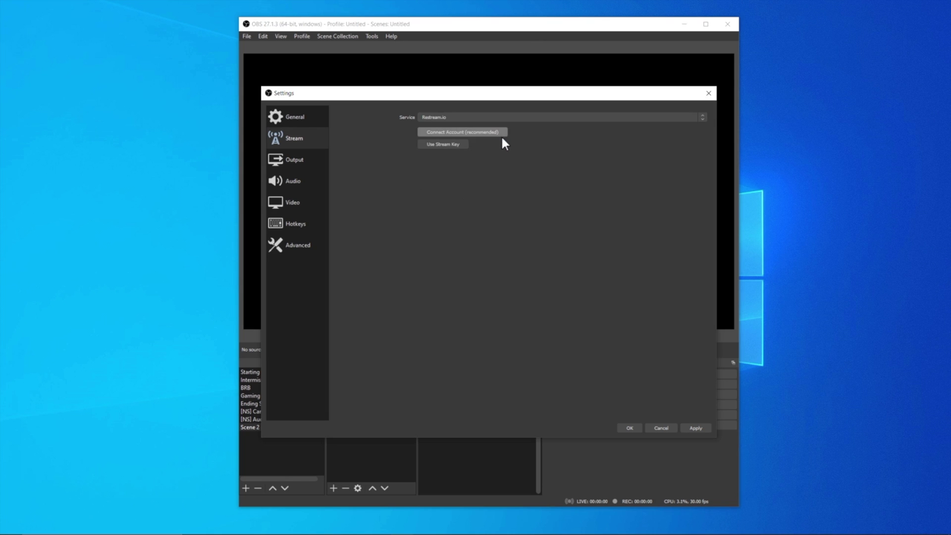
{"action": "left_click", "coordinate": [498, 131]}
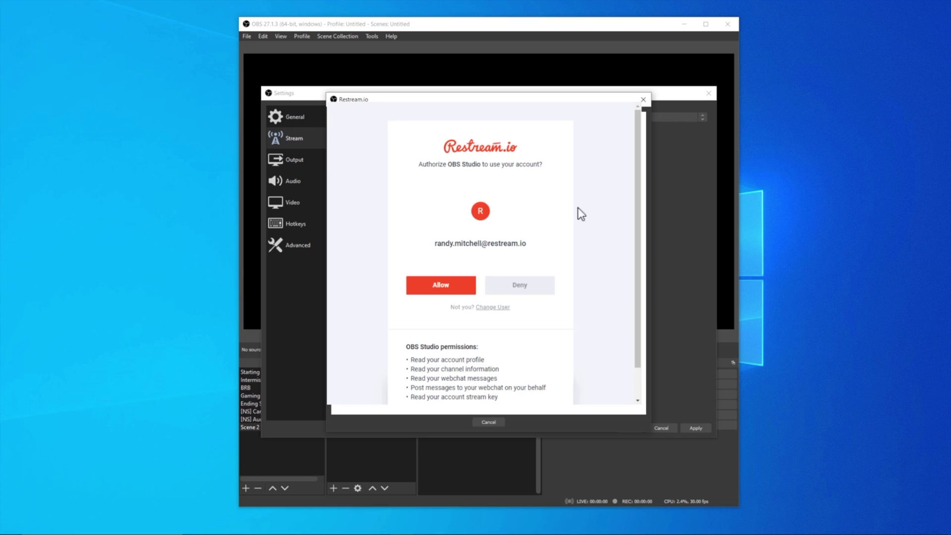
{"action": "left_click_drag", "start_coordinate": [639, 252], "coordinate": [634, 313]}
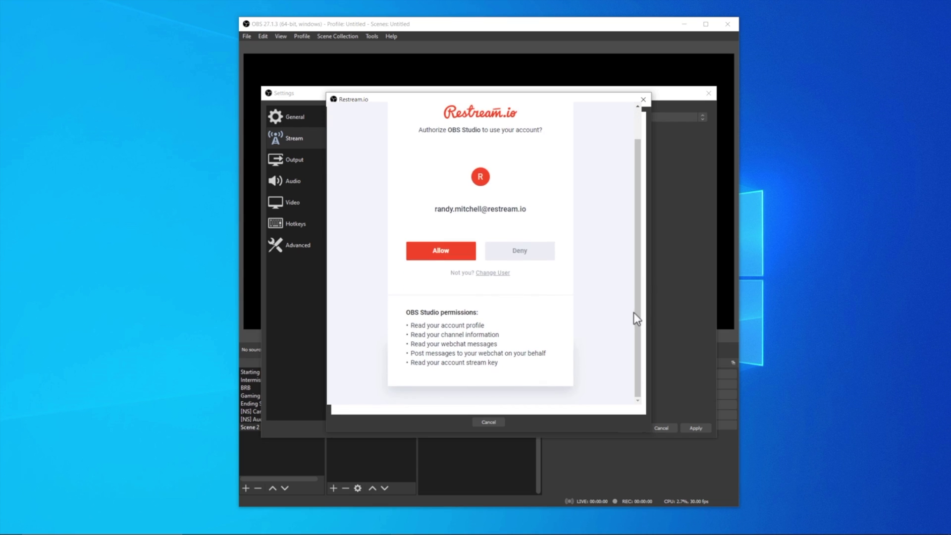
{"action": "left_click", "coordinate": [425, 256]}
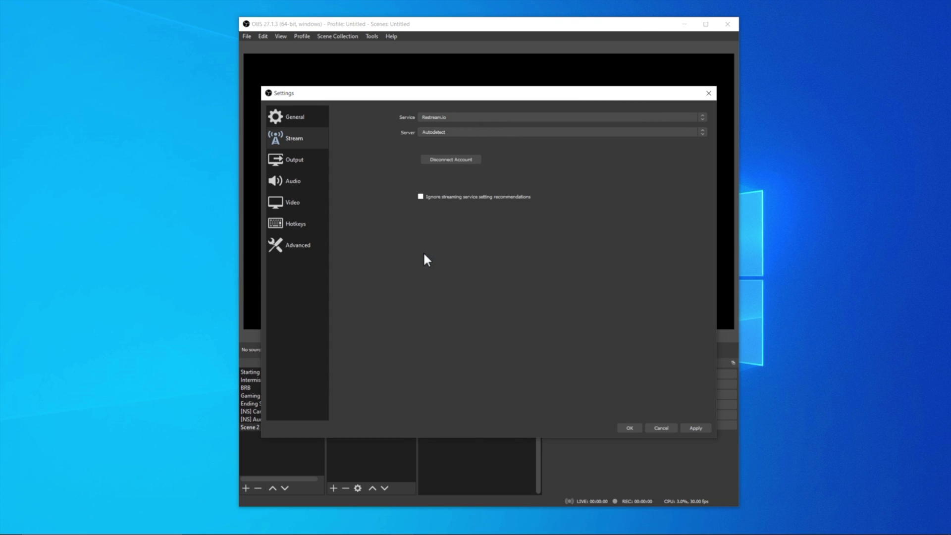
- Apply the OBS settings, start streaming, and make Starting Screen the active scene
{"action": "left_click", "coordinate": [629, 427]}
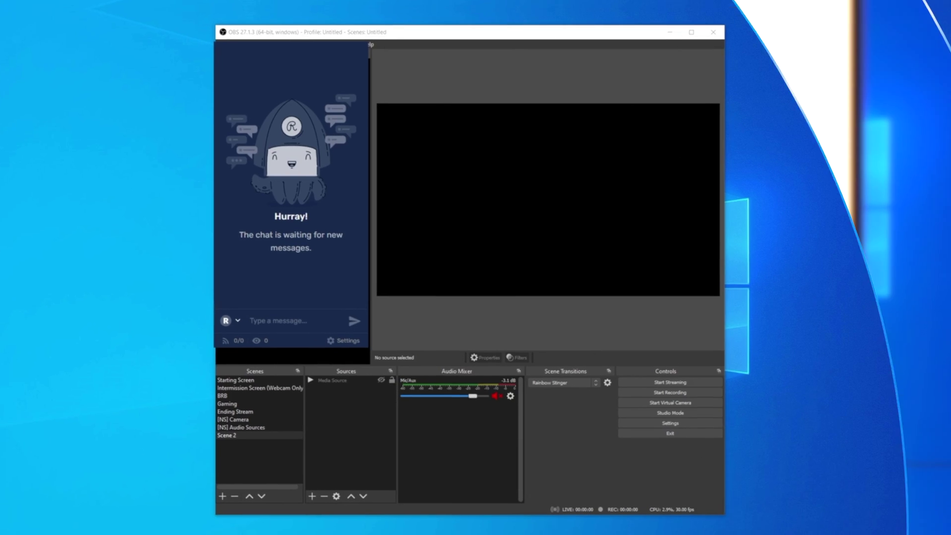
{"action": "left_click", "coordinate": [727, 374]}
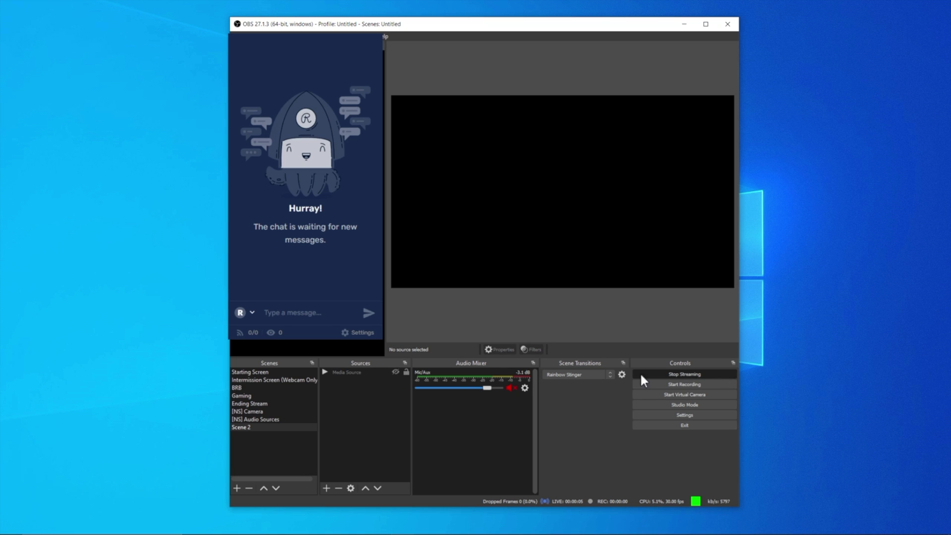
{"action": "left_click", "coordinate": [245, 371]}
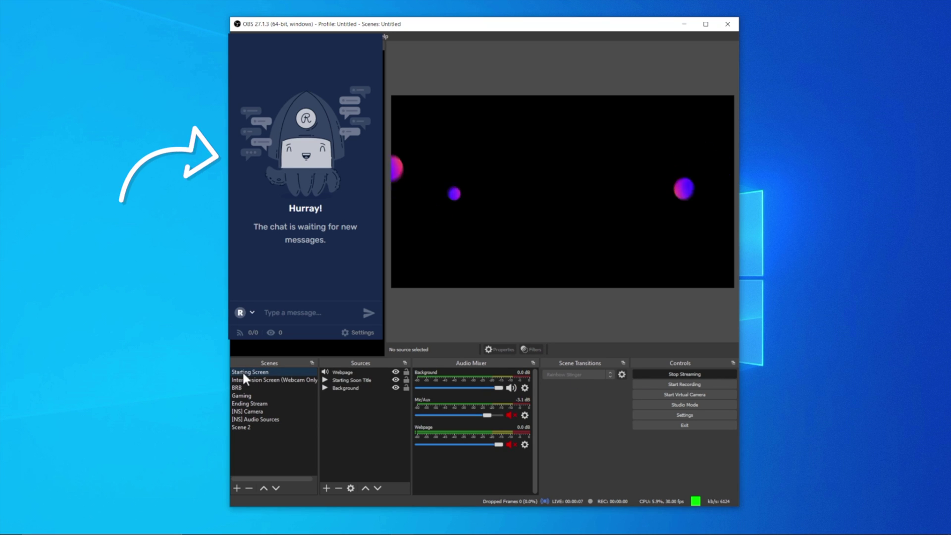